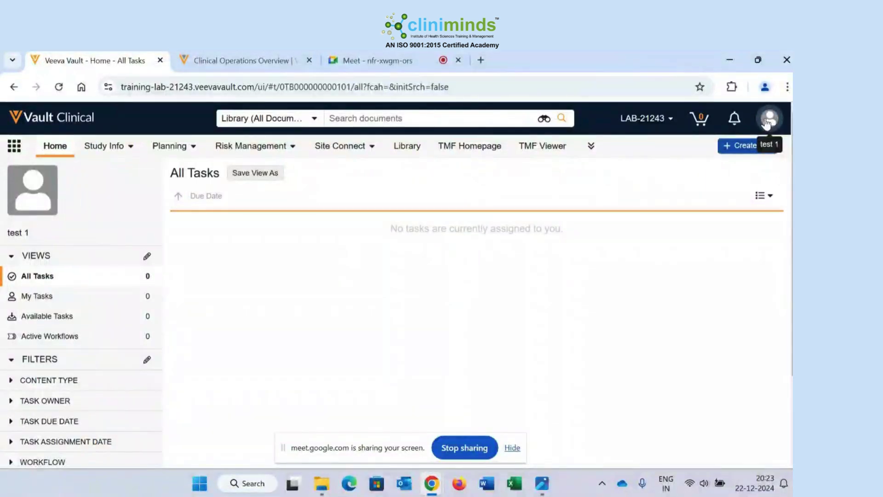
# Open the account menu and check the signed-in user's name and e-mail.
pyautogui.click(766, 124)
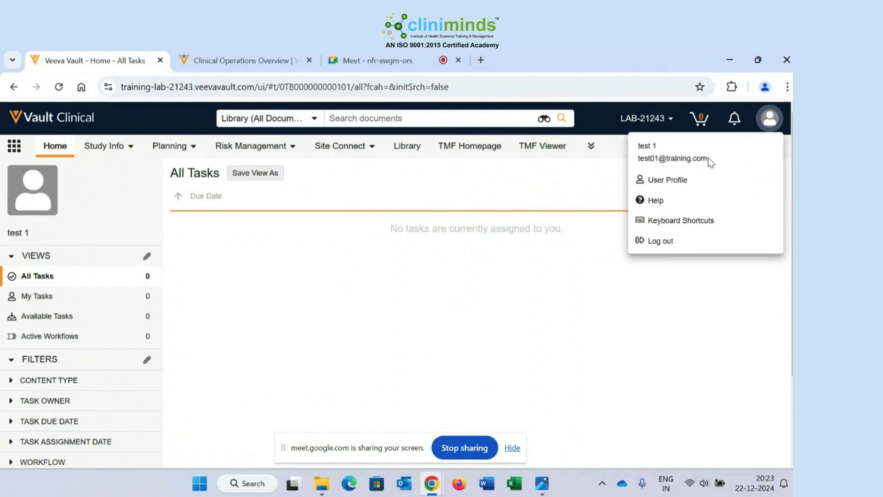
pyautogui.moveTo(707, 159); pyautogui.dragTo(637, 159)
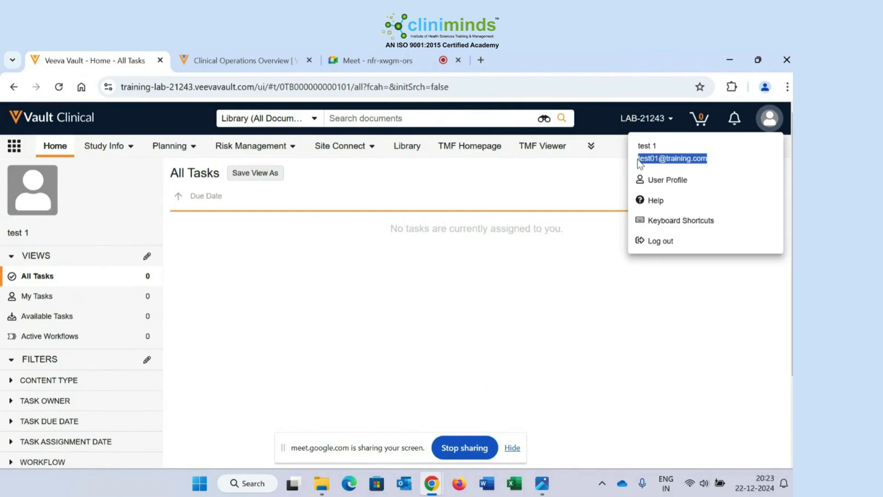
pyautogui.click(769, 118)
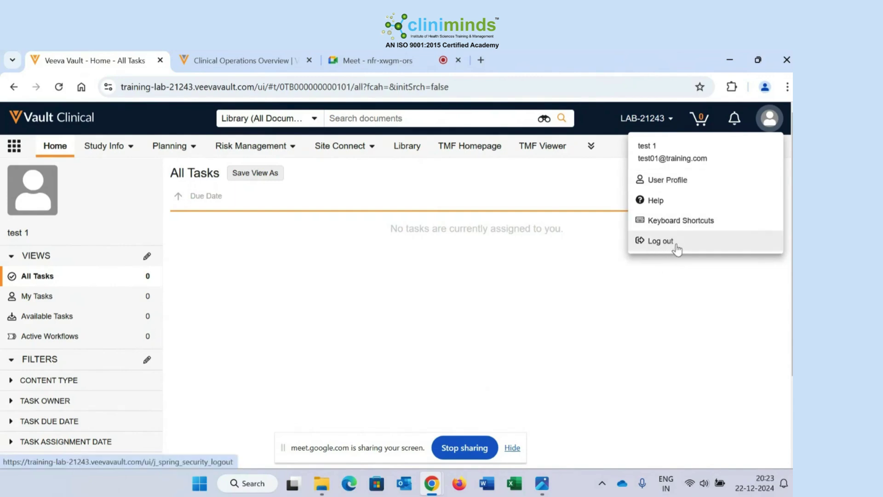
pyautogui.click(490, 289)
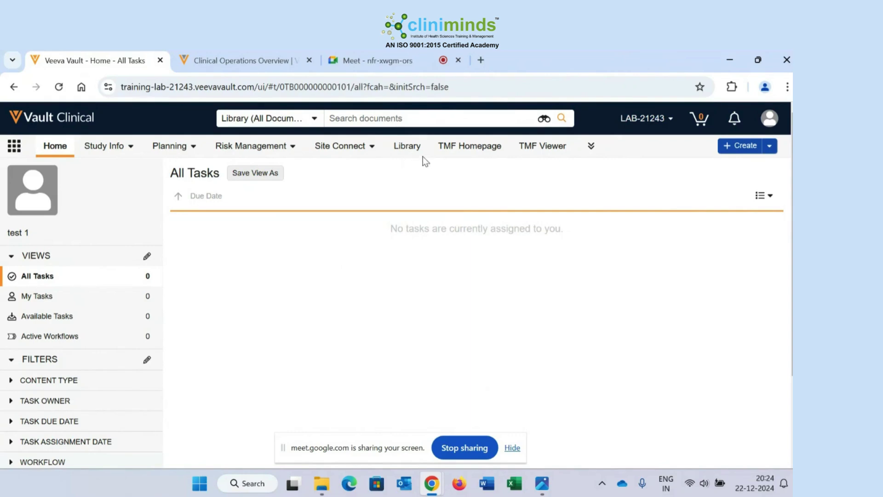
# Open the Library and look over the All Library document list and its document total.
pyautogui.click(396, 148)
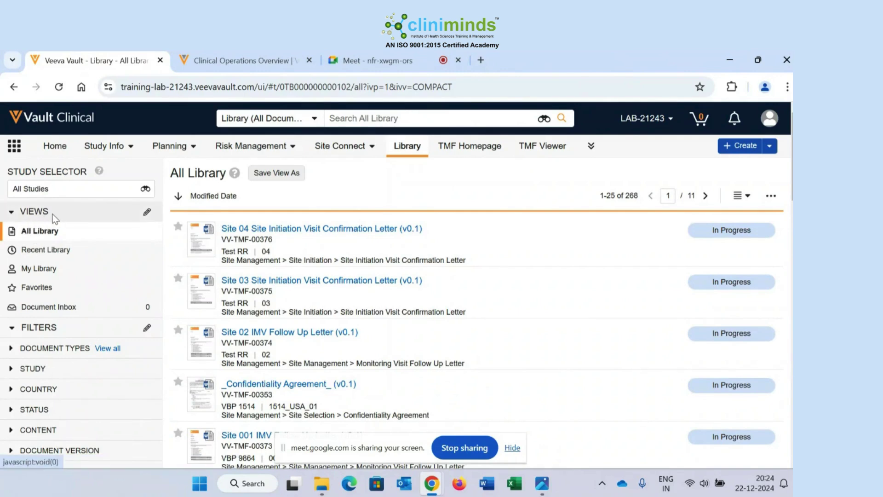
pyautogui.moveTo(50, 212); pyautogui.dragTo(19, 212)
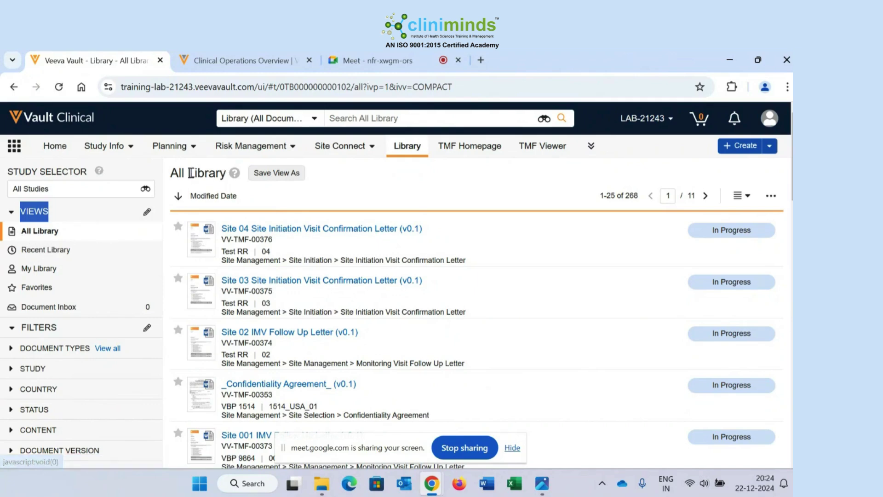
pyautogui.moveTo(171, 173); pyautogui.dragTo(224, 179)
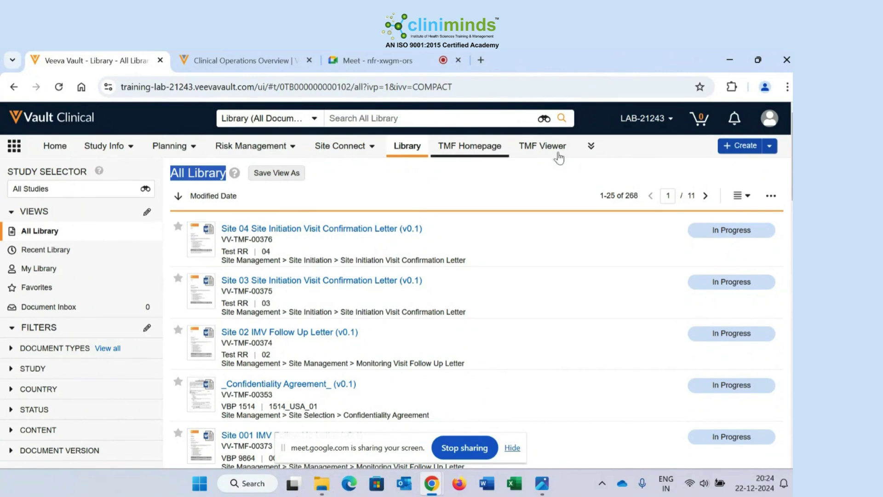
pyautogui.moveTo(638, 199); pyautogui.dragTo(625, 199)
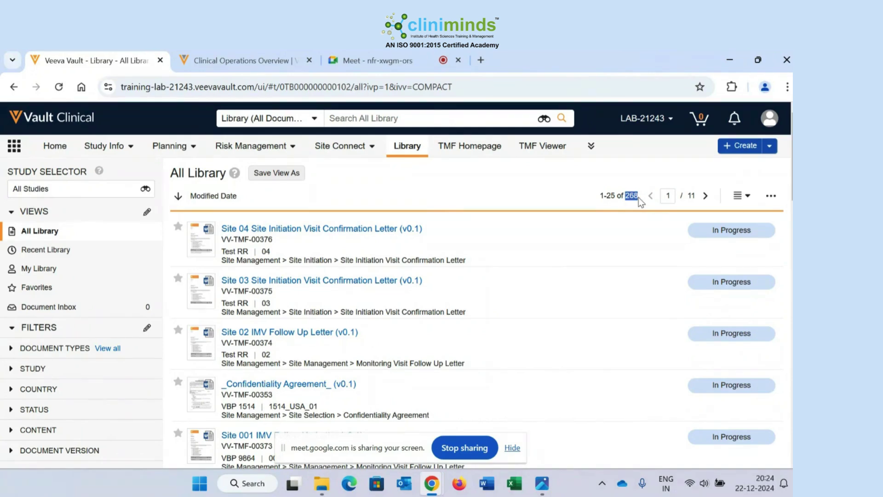
pyautogui.click(492, 187)
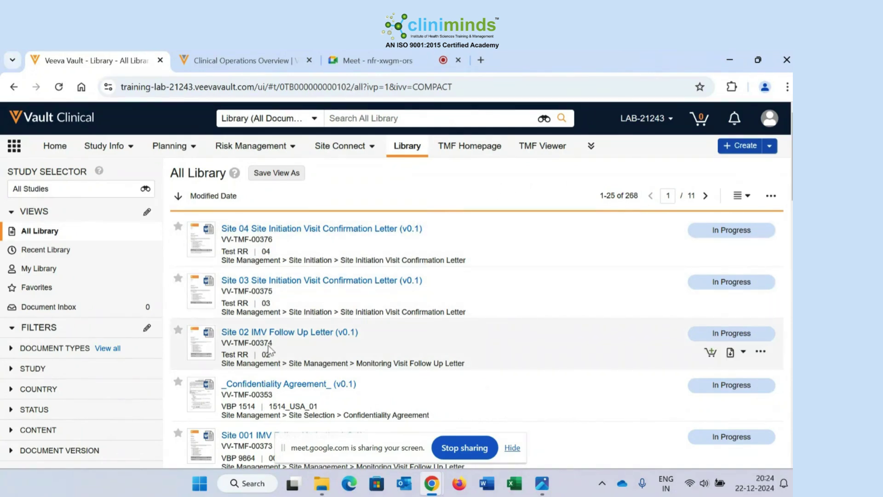
pyautogui.scroll(-6, 276, 295)
pyautogui.scroll(-5, 395, 312)
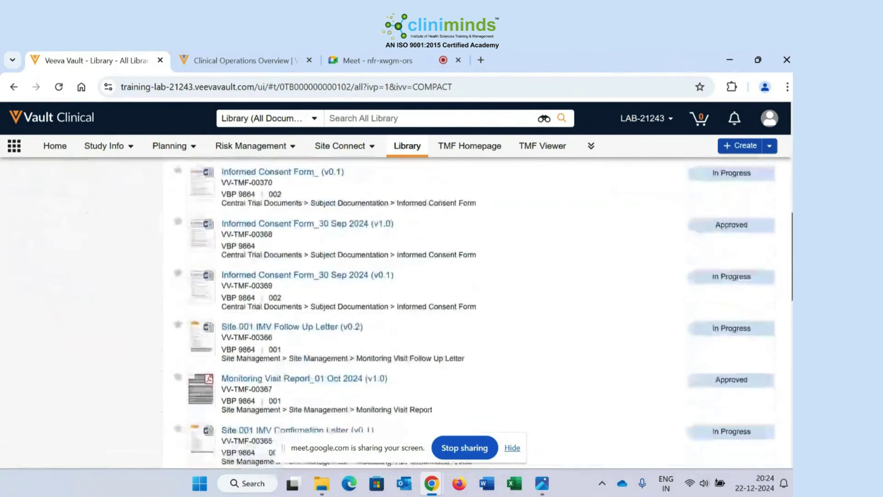
pyautogui.scroll(12, 487, 189)
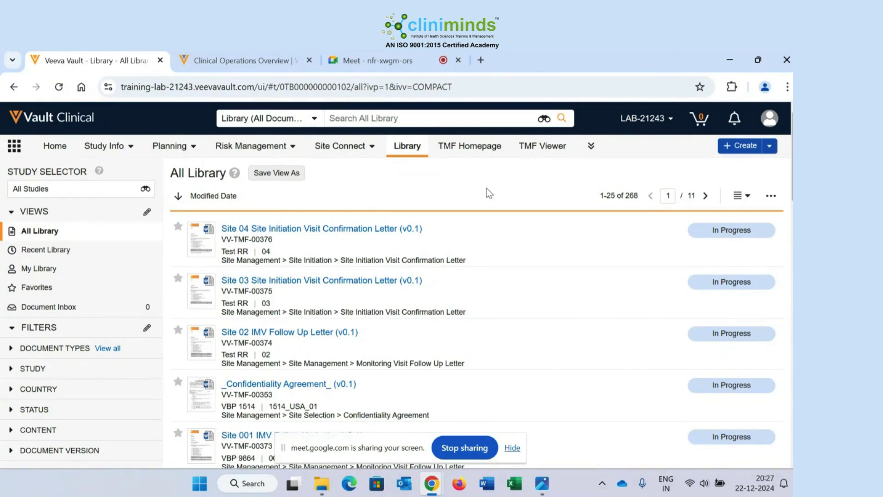
# Switch to the Recent Library view and read what it shows.
pyautogui.click(52, 253)
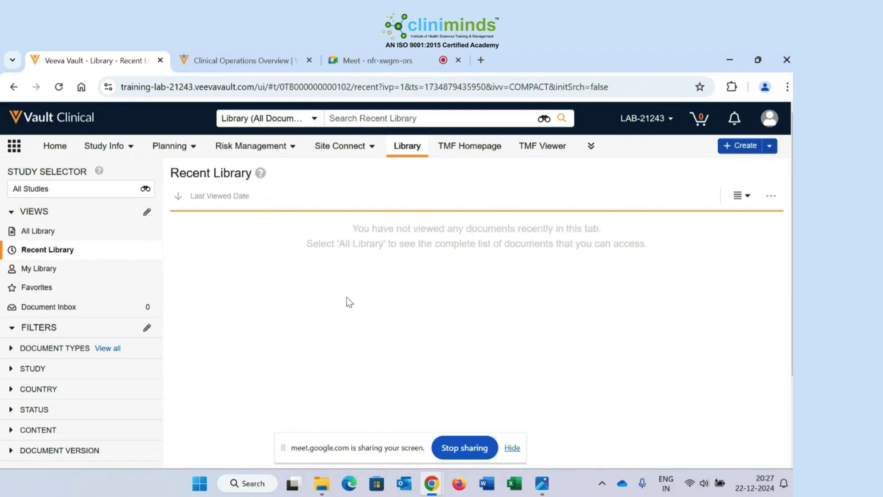
pyautogui.moveTo(352, 229); pyautogui.dragTo(605, 239)
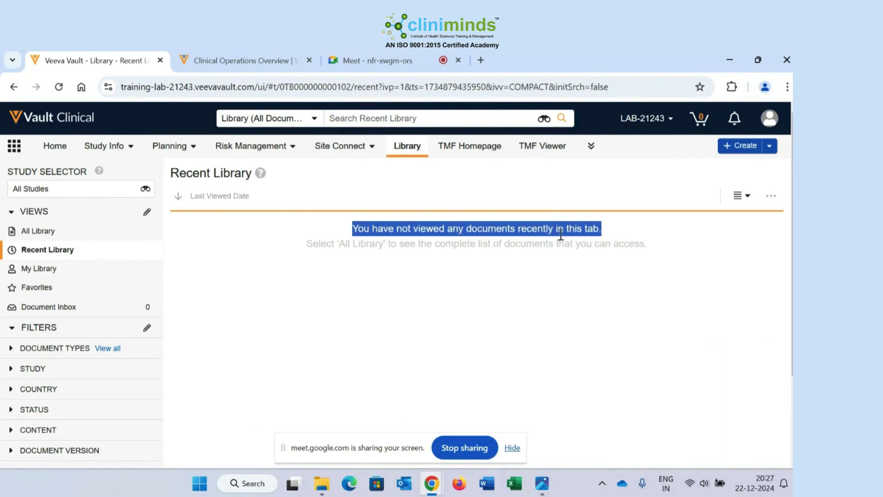
pyautogui.moveTo(305, 244); pyautogui.dragTo(656, 244)
pyautogui.click(219, 251)
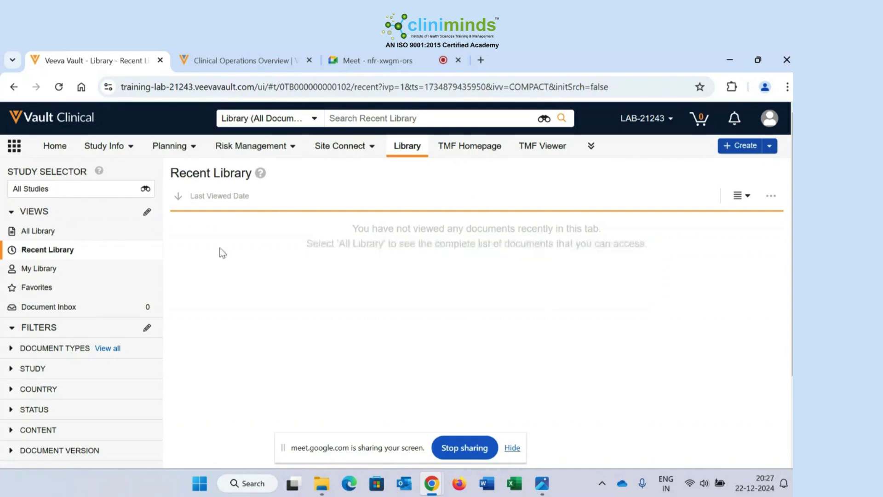
# Open the Site 04 Site Initiation Visit Confirmation Letter from All Library and read through its content.
pyautogui.click(56, 236)
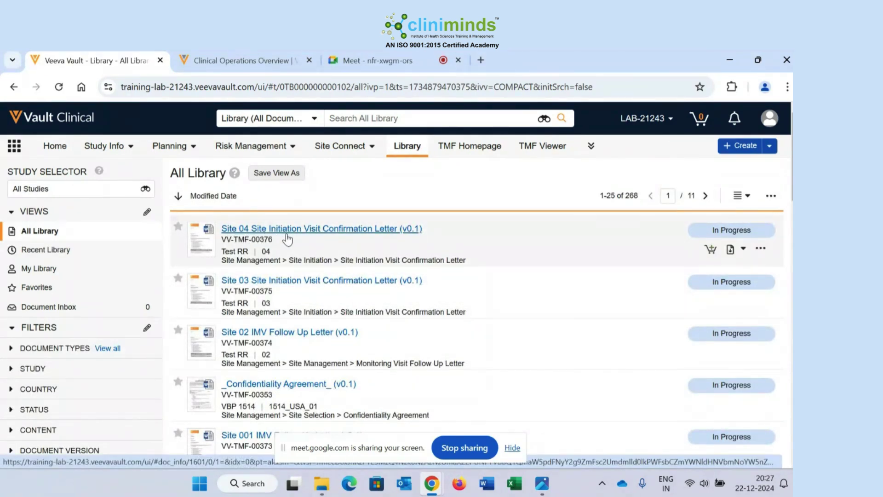
pyautogui.click(368, 230)
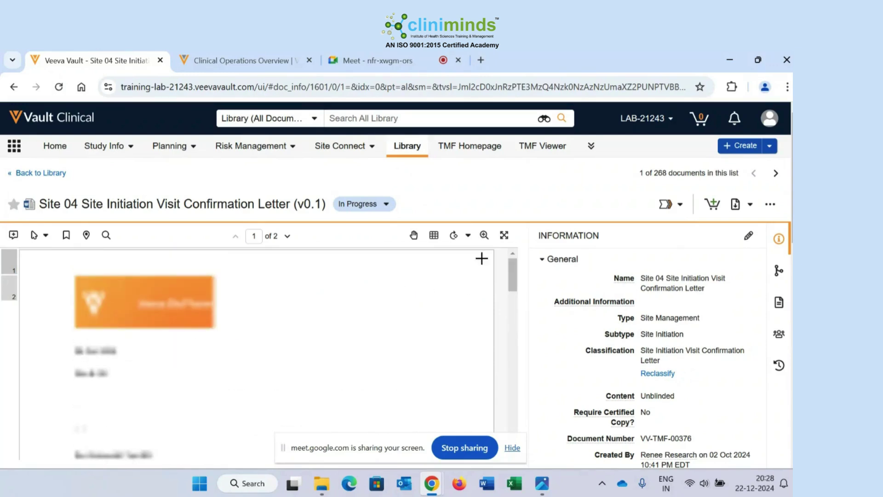
pyautogui.scroll(-1, 514, 288)
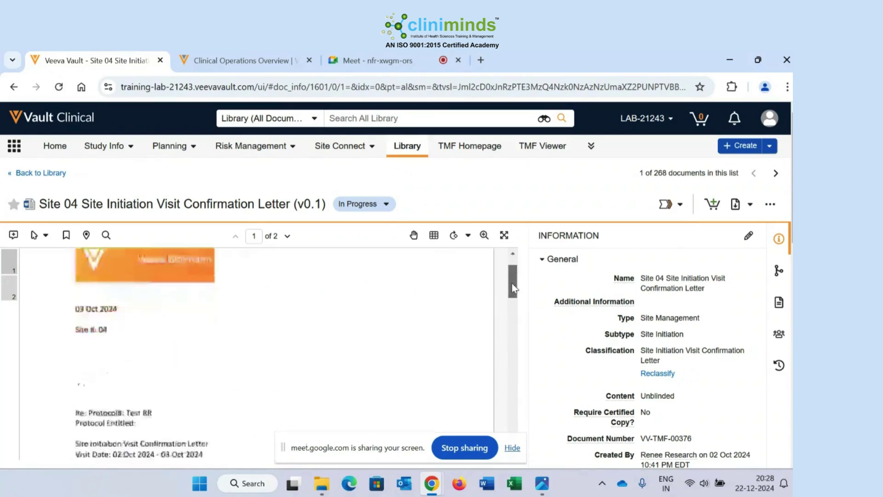
pyautogui.moveTo(512, 285); pyautogui.dragTo(508, 311)
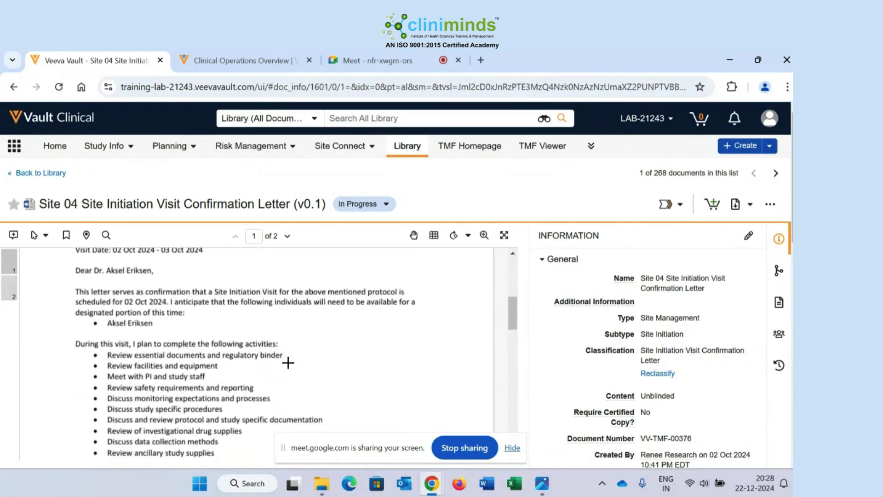
# Return to the Library, view the Recent Library and My Library lists, and check the signed-in account.
pyautogui.click(407, 153)
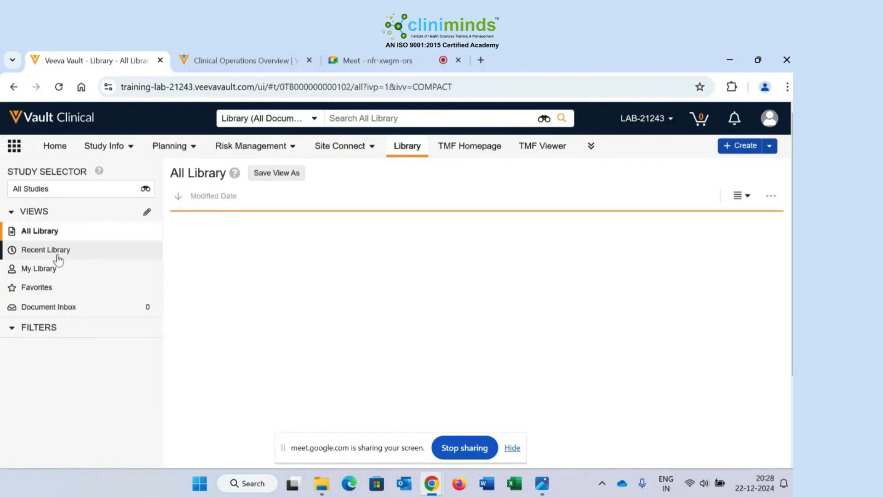
pyautogui.click(57, 257)
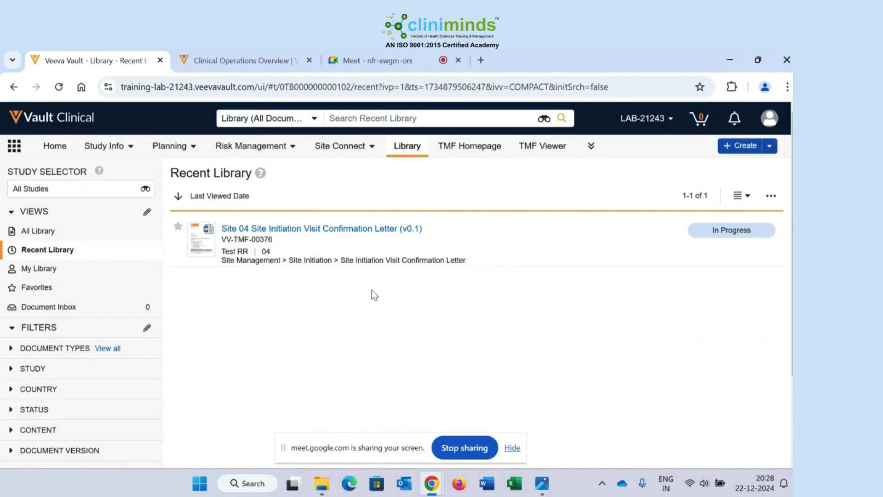
pyautogui.click(51, 271)
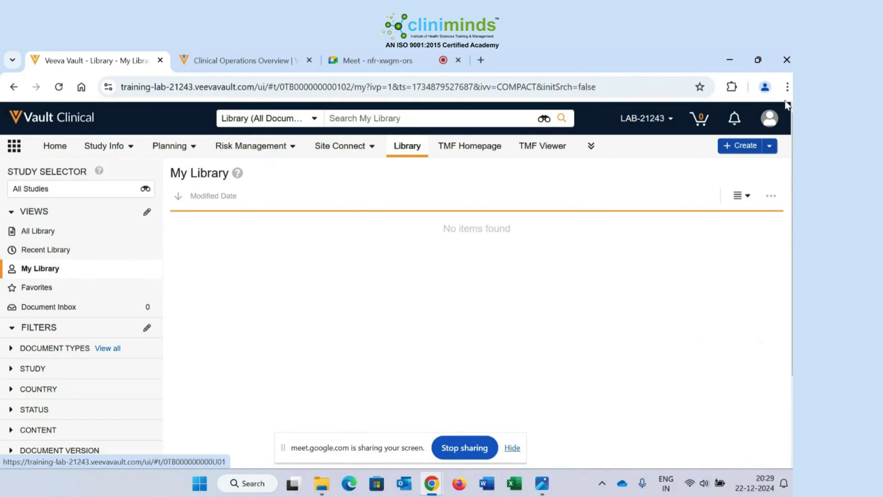
pyautogui.click(769, 119)
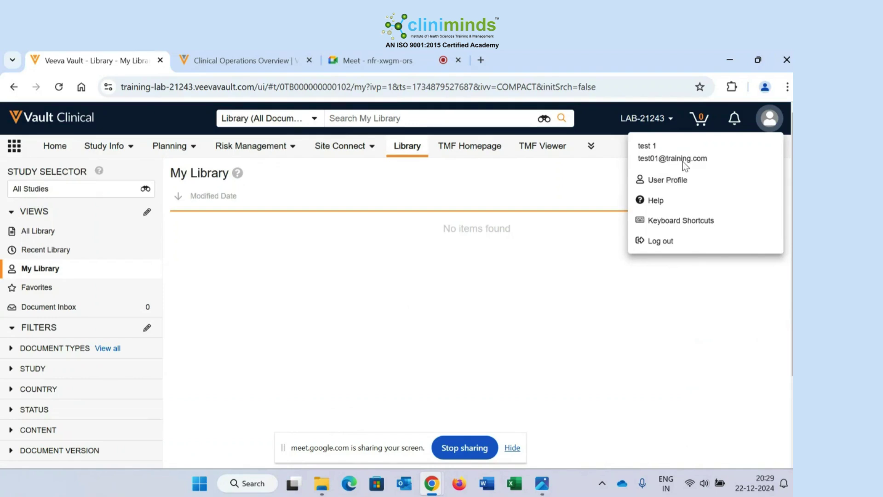
pyautogui.click(288, 246)
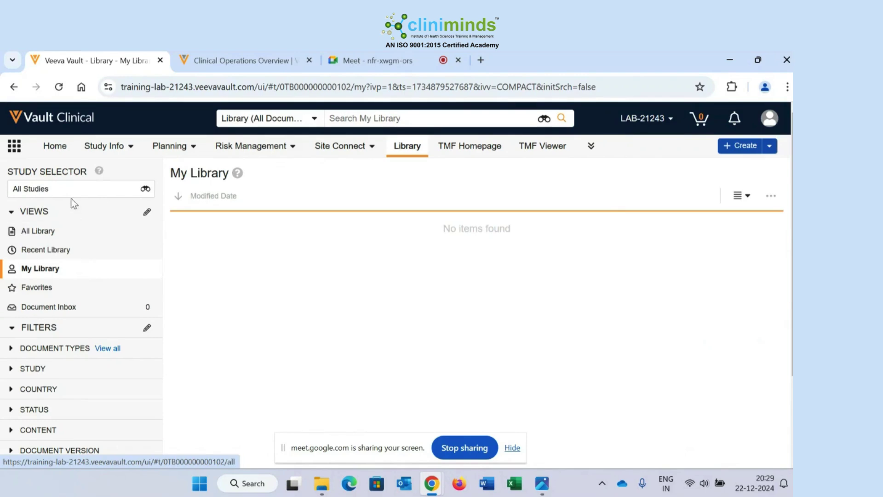
# Mark the Site 04 Site Initiation Visit Confirmation Letter in All Library as a favorite and show the Favorites view.
pyautogui.click(46, 230)
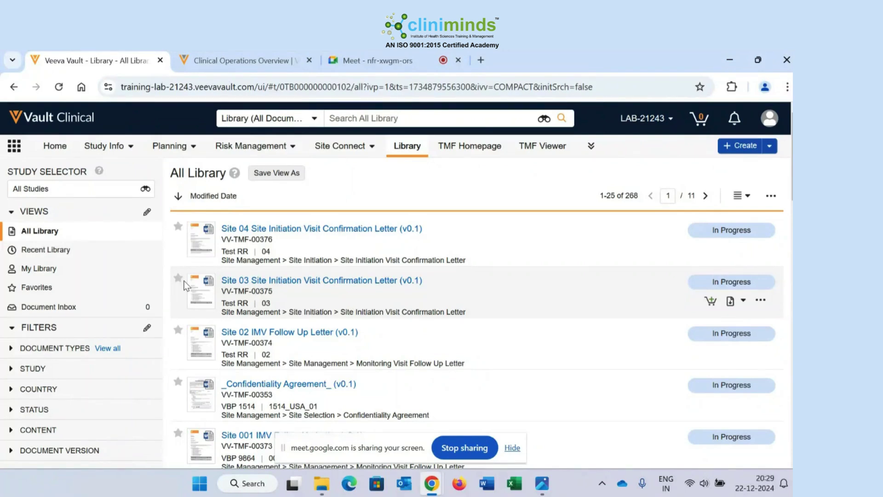
pyautogui.click(177, 227)
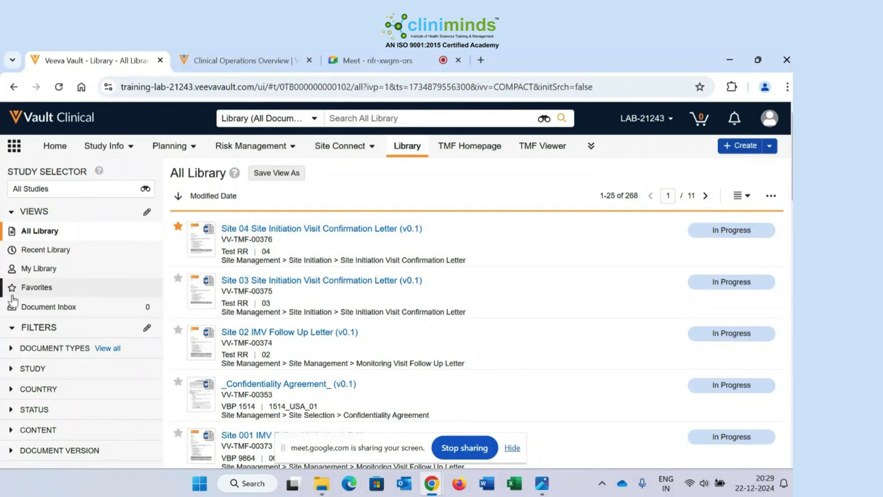
pyautogui.click(37, 287)
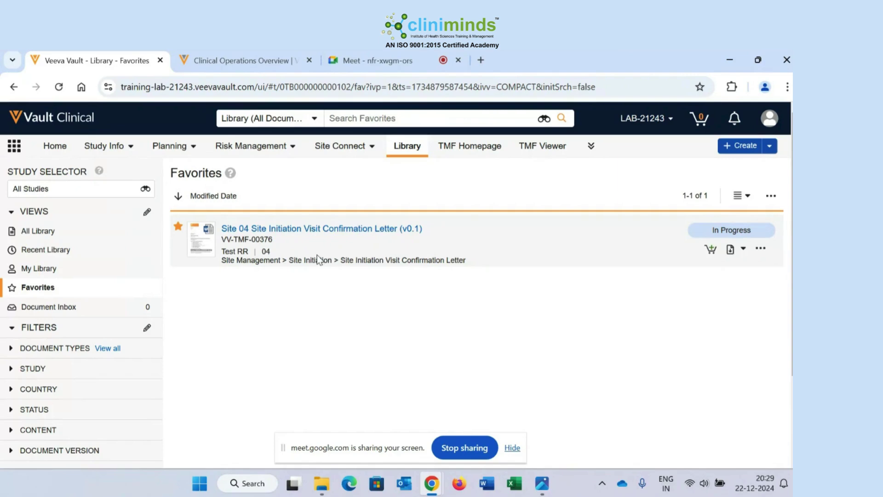
# Return to All Library, check the document total, and filter the documents by study VBP 1500.
pyautogui.click(76, 230)
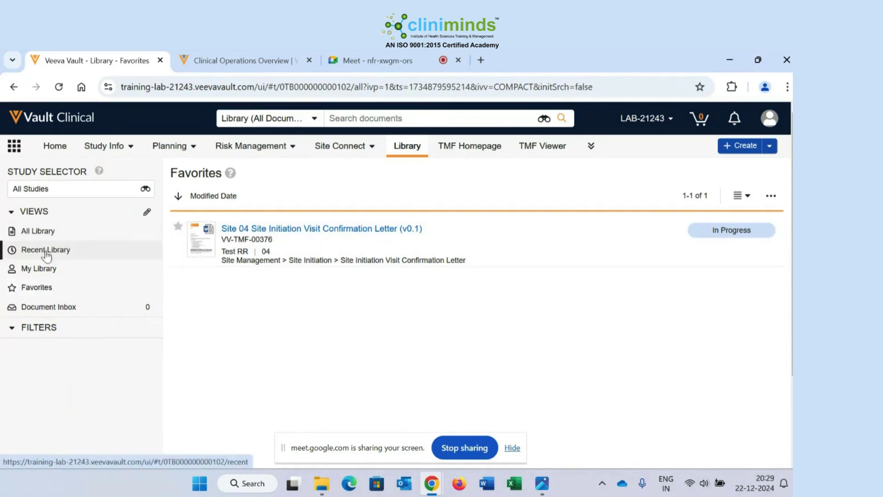
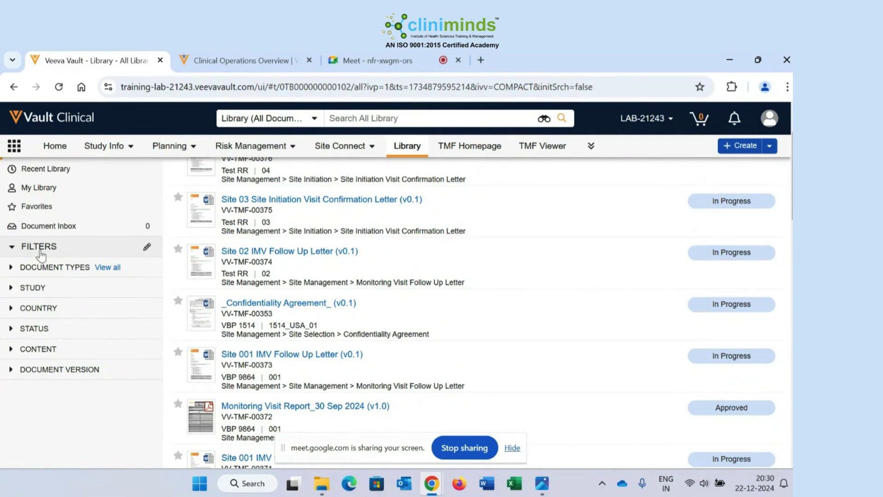
pyautogui.scroll(3, 747, 159)
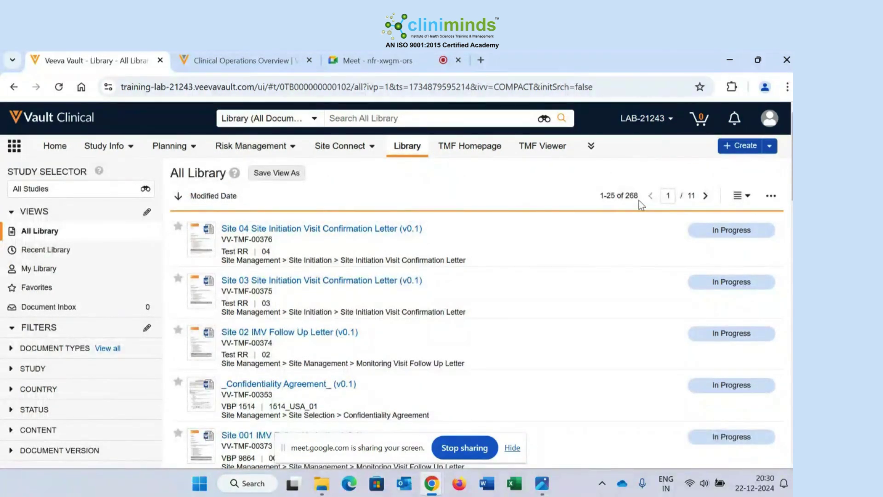
pyautogui.moveTo(640, 205); pyautogui.dragTo(595, 202)
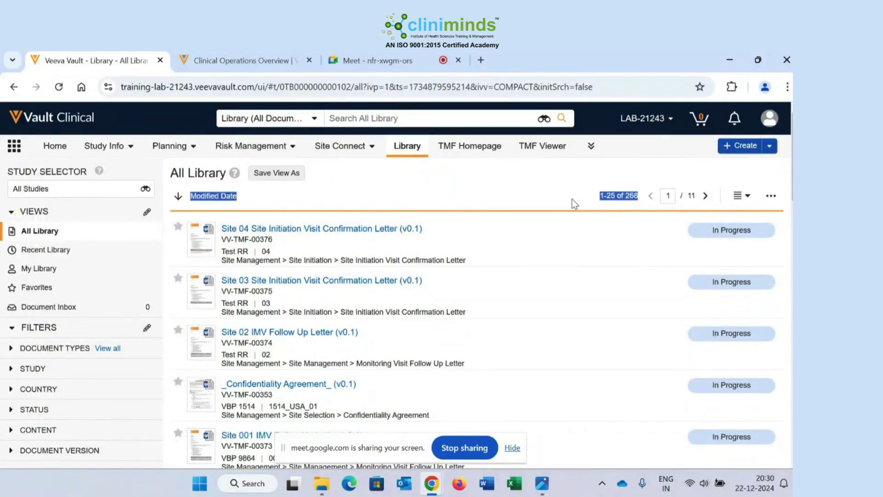
pyautogui.click(572, 199)
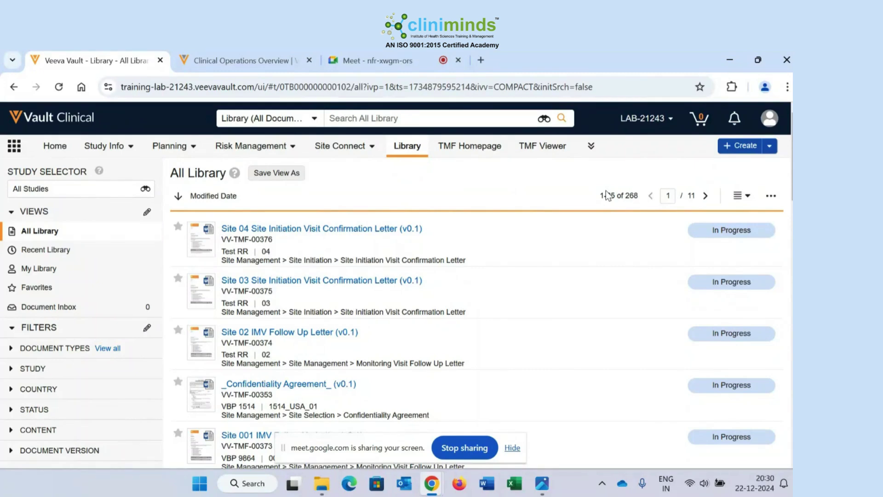
pyautogui.scroll(-2, 487, 240)
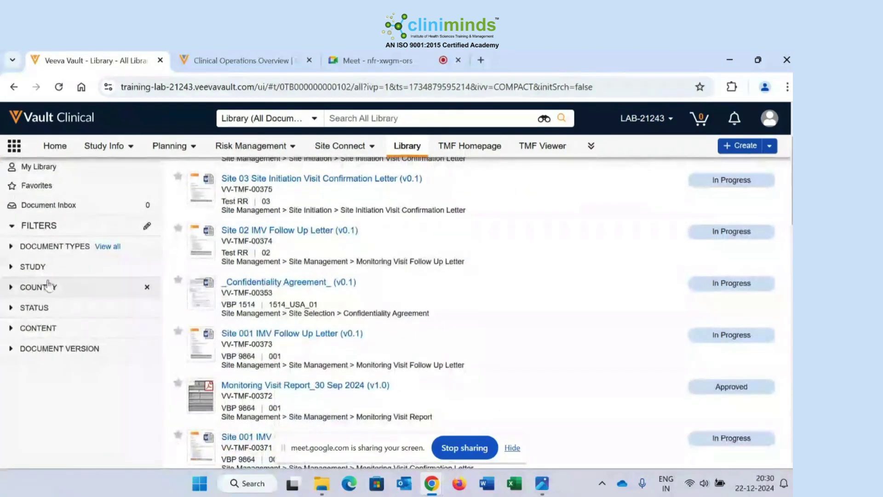
pyautogui.click(12, 269)
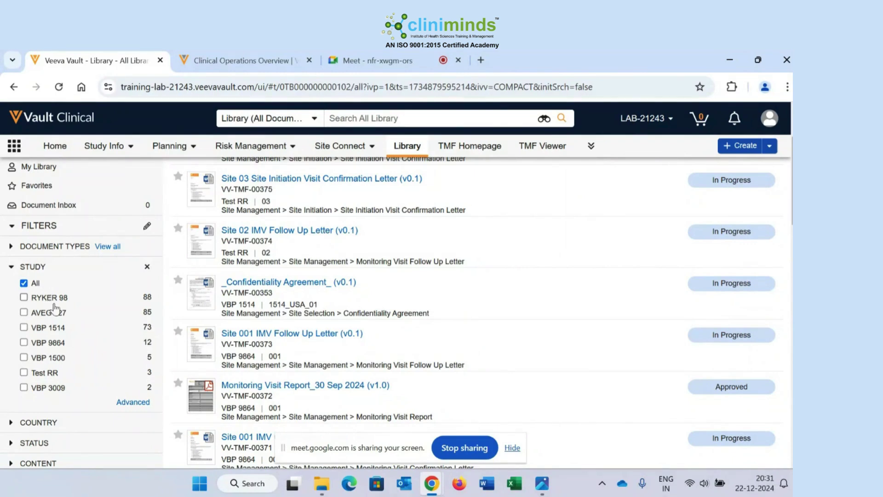
pyautogui.click(46, 358)
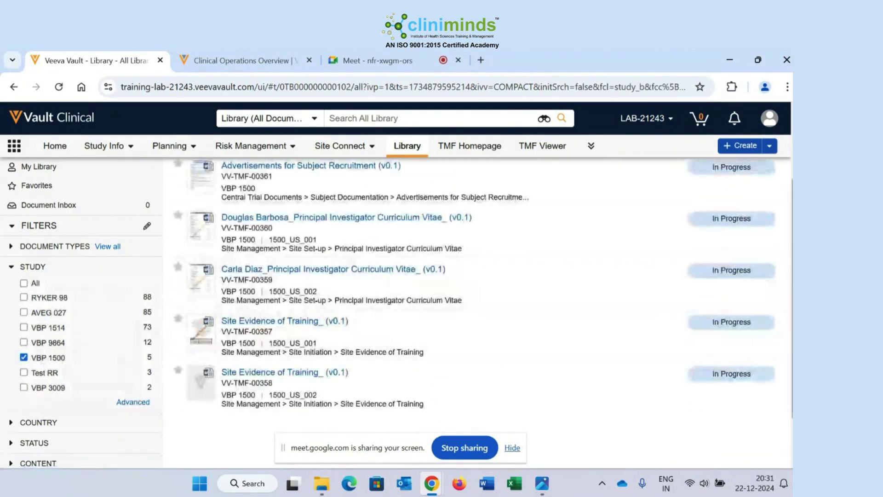
pyautogui.scroll(3, 788, 197)
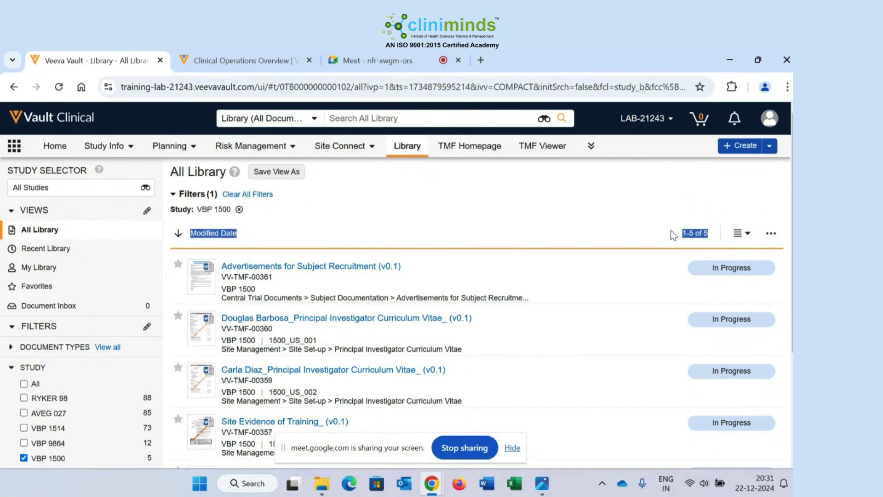
# Review the documents listed for study VBP 1500 and the study filter applied above the list.
pyautogui.scroll(-3, 455, 230)
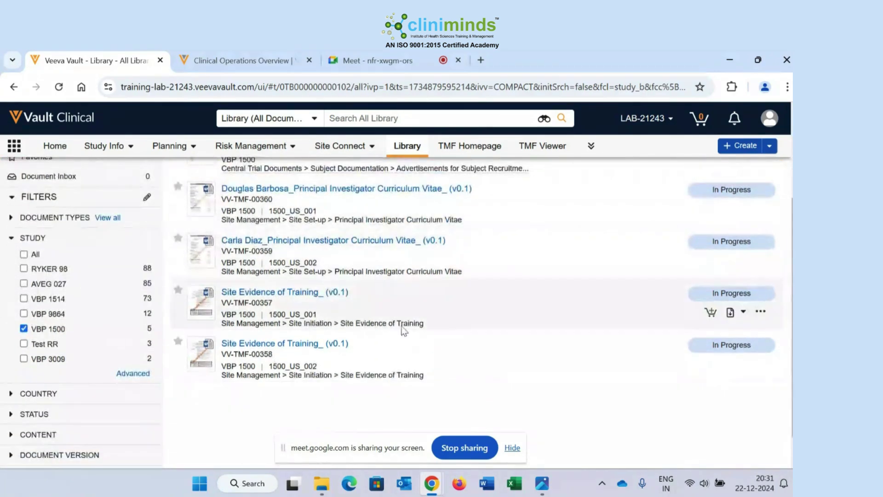
pyautogui.scroll(3, 405, 326)
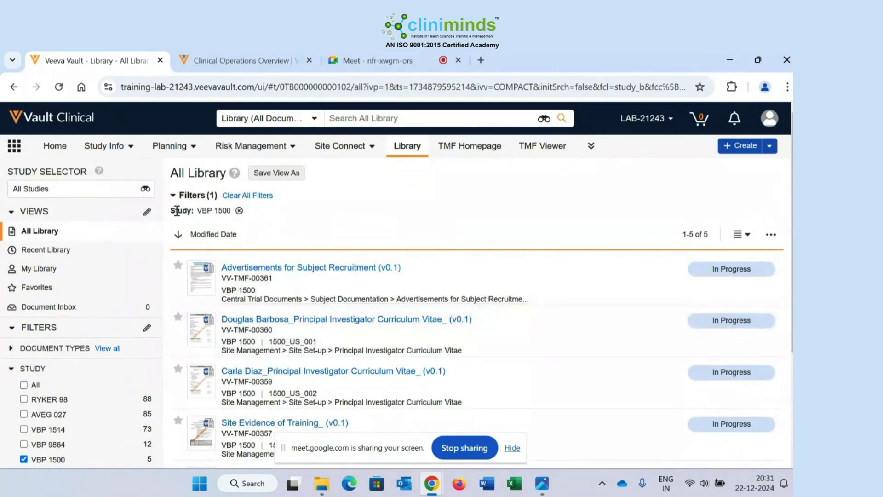
pyautogui.moveTo(171, 210); pyautogui.dragTo(236, 213)
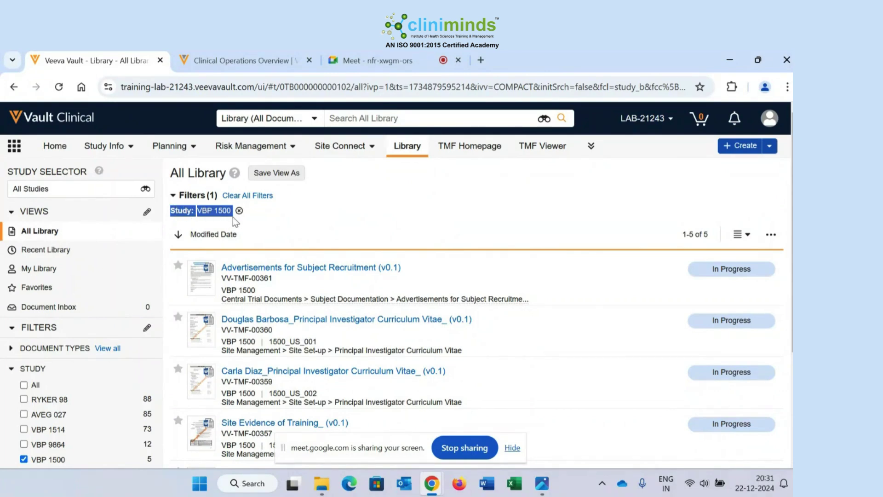
pyautogui.click(291, 214)
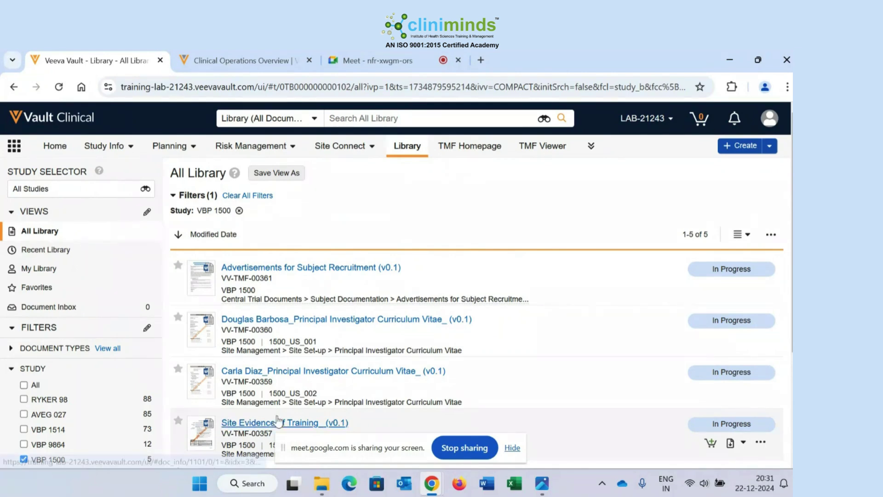
# Collapse the Study filter options and view the Country filter choices, leaving that section collapsed as well.
pyautogui.click(26, 368)
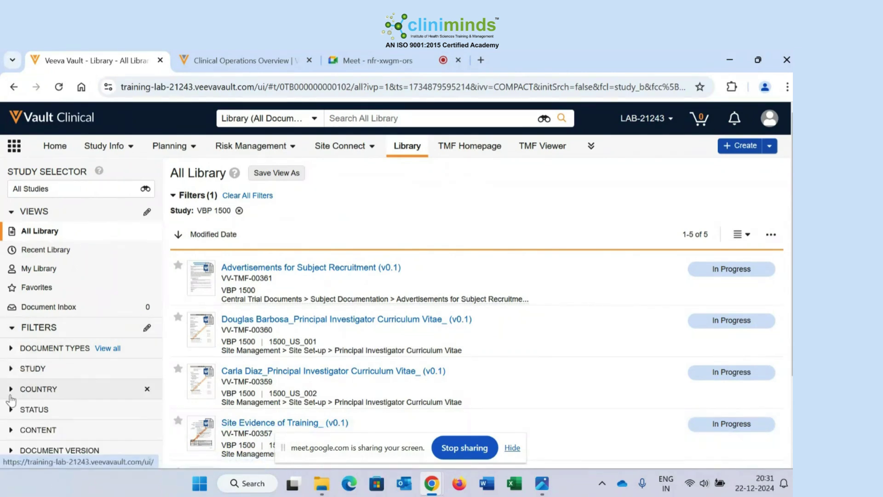
pyautogui.click(40, 389)
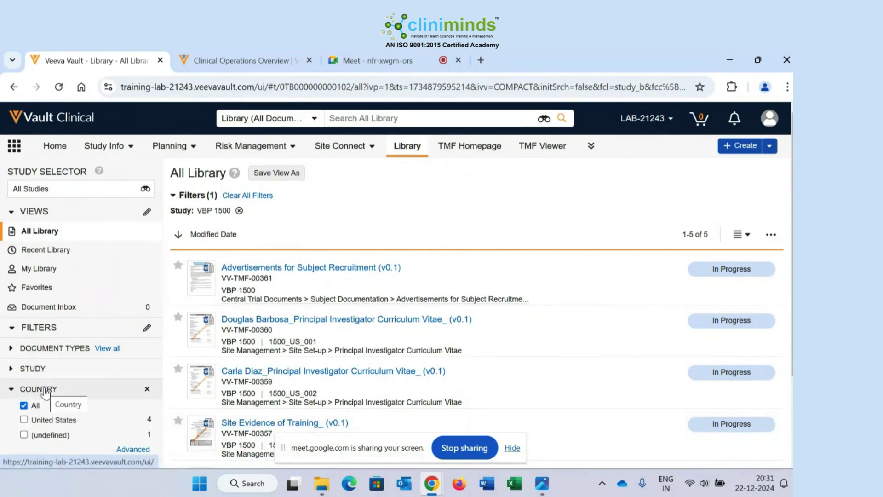
pyautogui.click(44, 389)
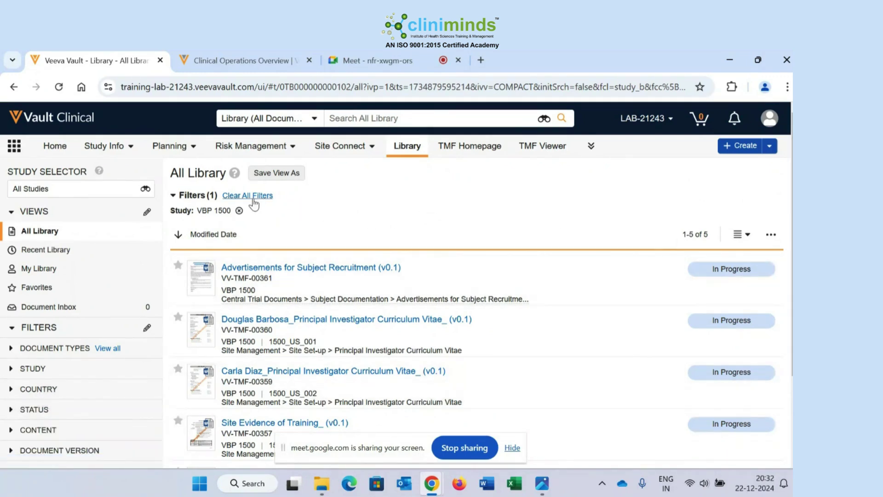
# Clear all filters from All Library and check the study selector, keeping it on All Studies.
pyautogui.click(269, 197)
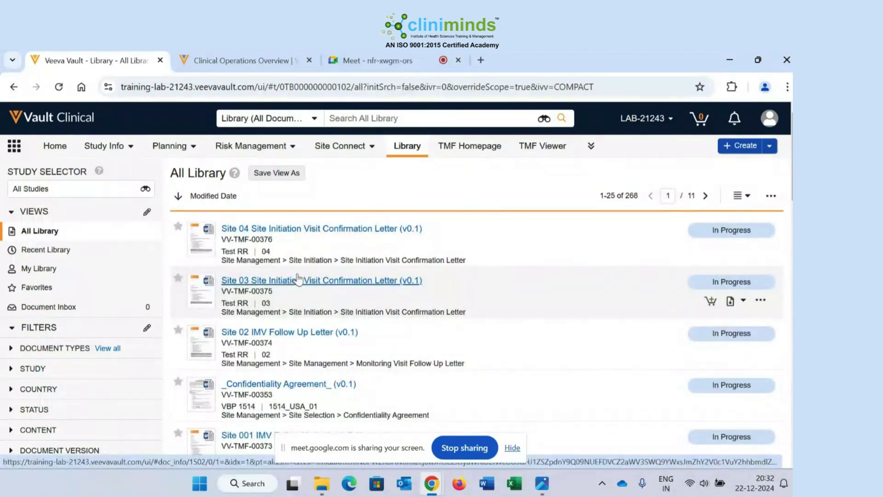
pyautogui.click(99, 189)
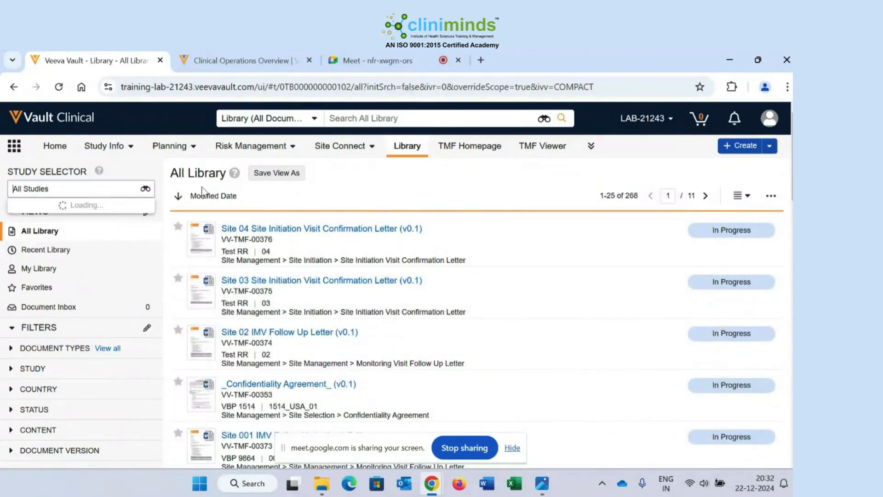
pyautogui.click(360, 190)
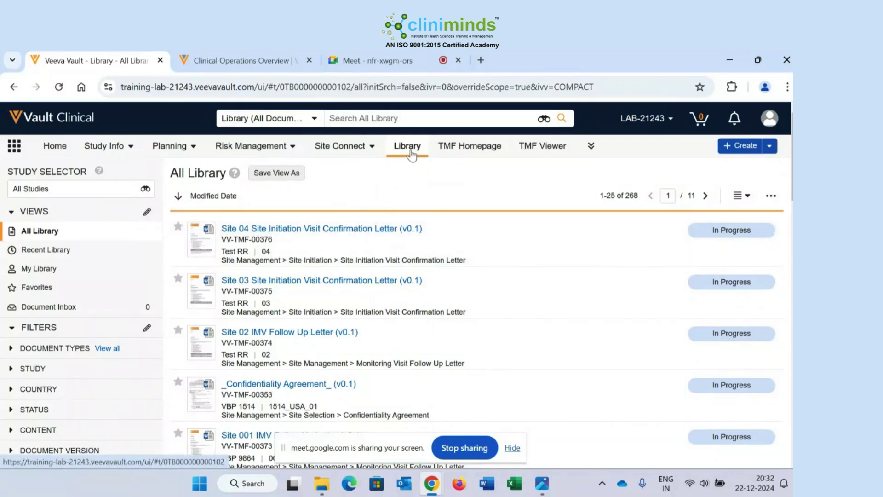
# Start creating a new document from the Library to bring up the document creation options.
pyautogui.click(747, 146)
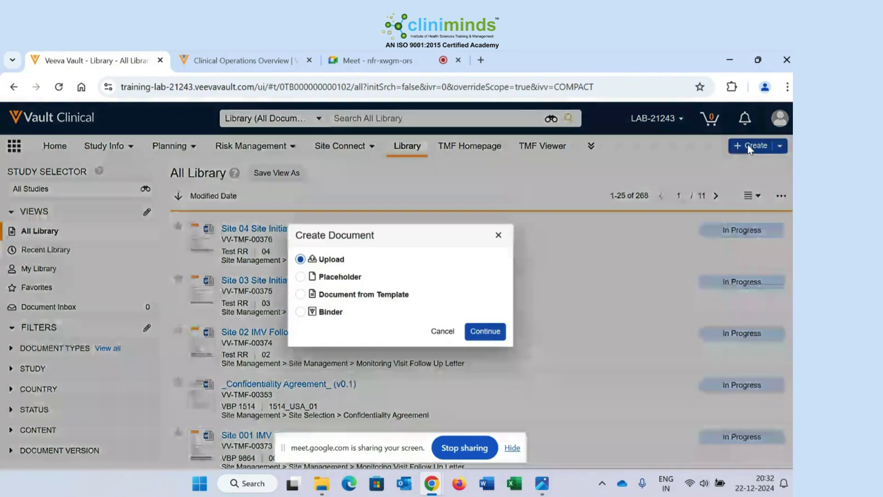